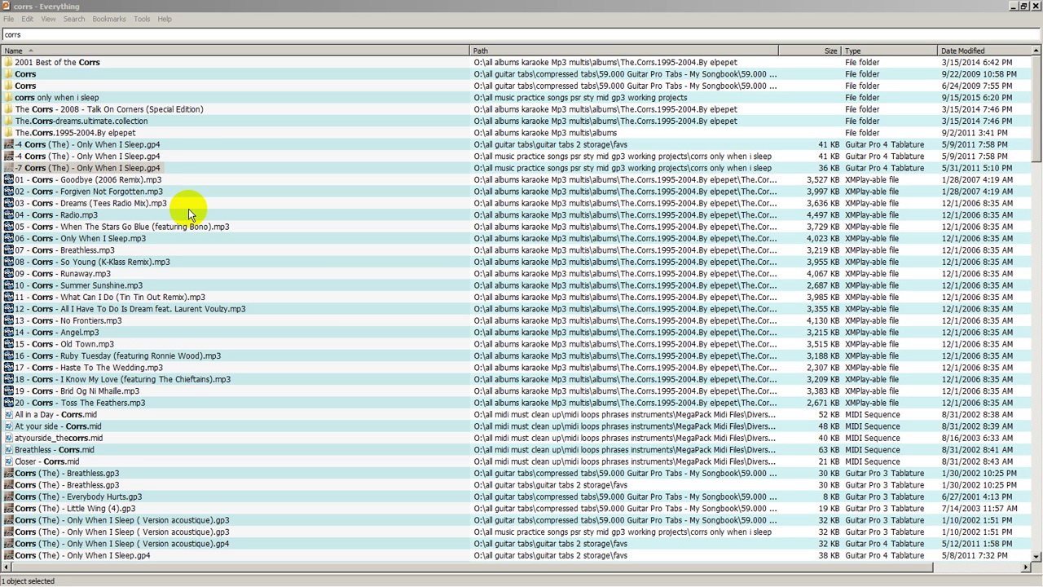
Open '-7 Corrs (The) - Only When I Sleep.gp4' from the Everything results with tuxguitar.exe.
{"action": "right_click", "coordinate": [121, 174]}
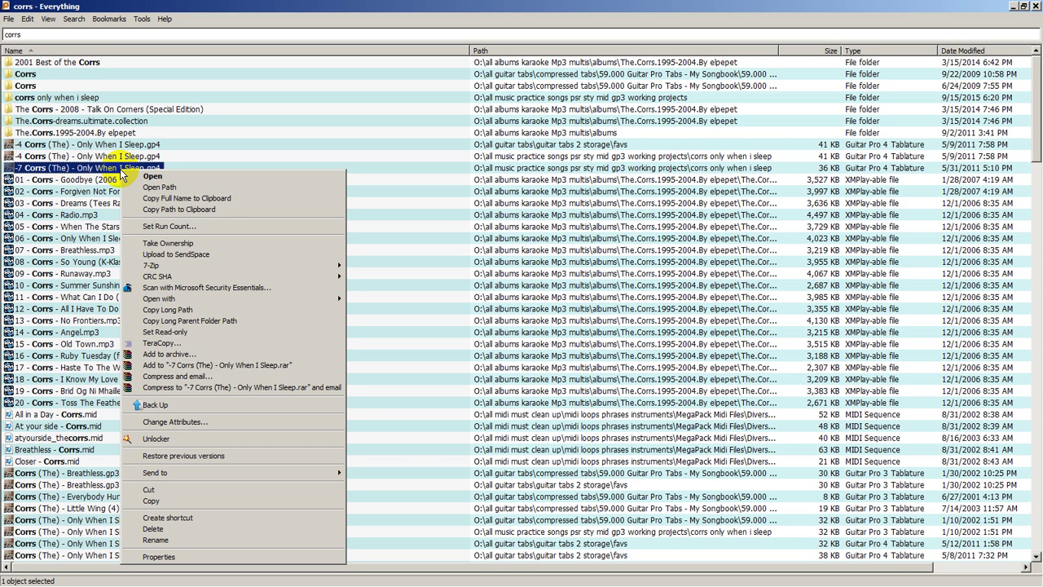
{"action": "mouse_move", "coordinate": [222, 302]}
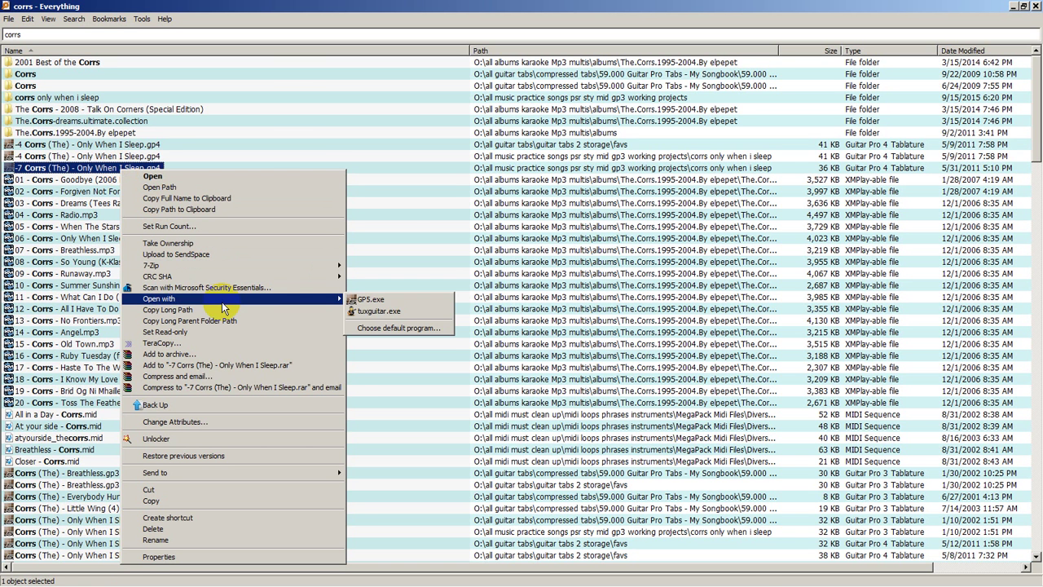
{"action": "left_click", "coordinate": [376, 313]}
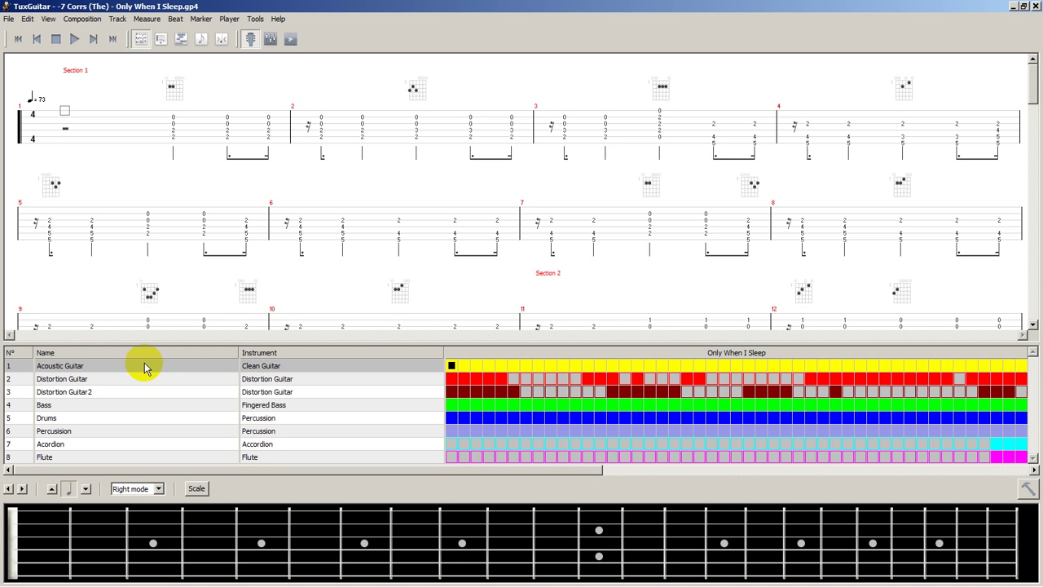
{"action": "left_click", "coordinate": [453, 380]}
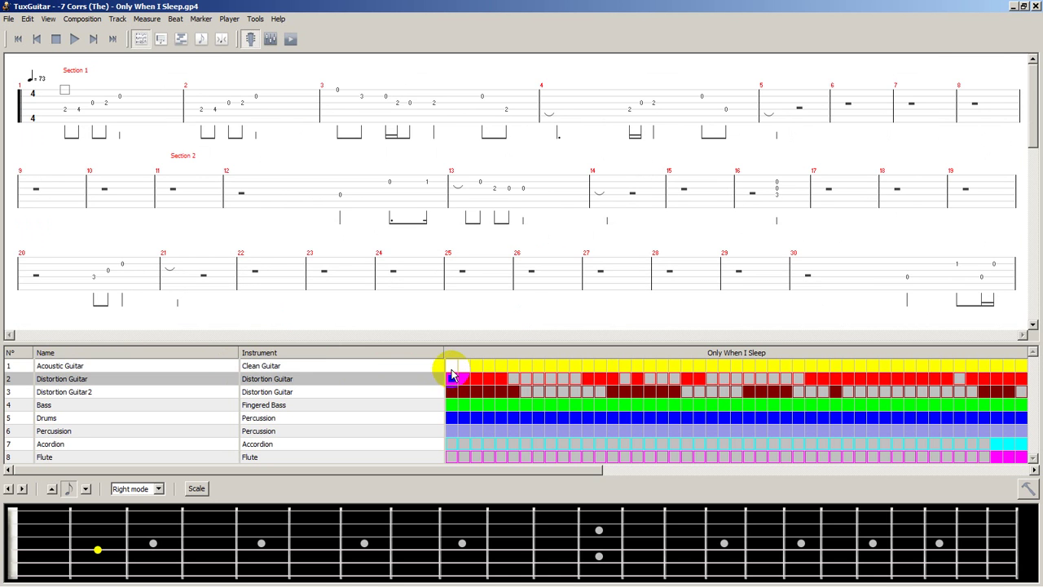
{"action": "left_click", "coordinate": [450, 366]}
{"action": "left_click", "coordinate": [453, 380]}
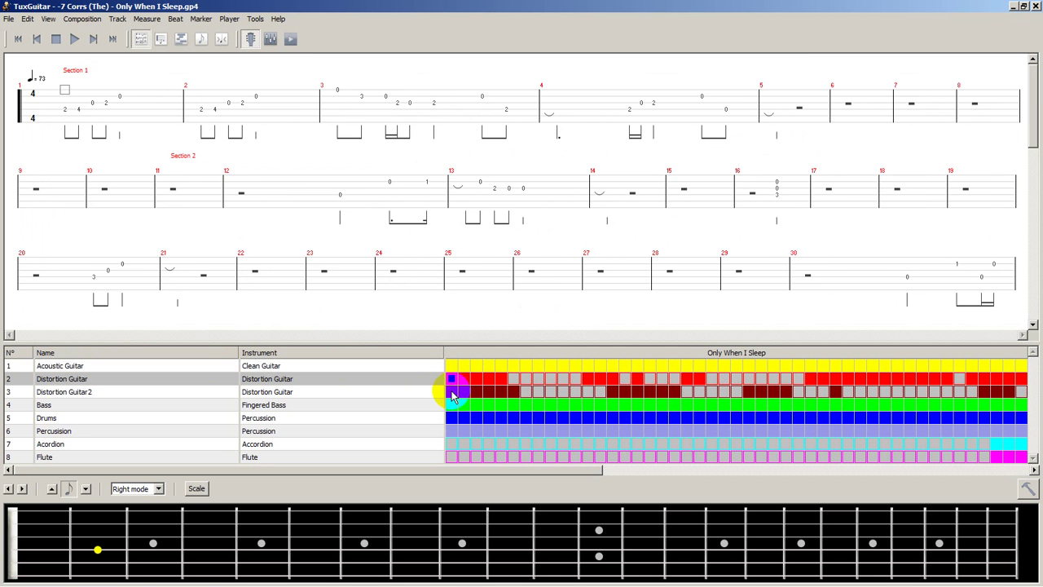
{"action": "left_click", "coordinate": [453, 394]}
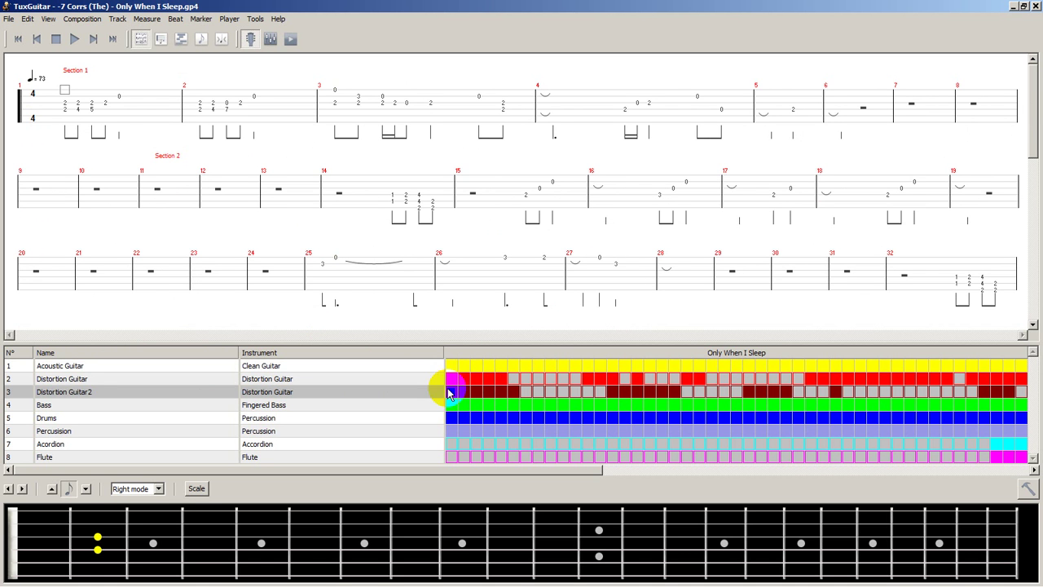
{"action": "left_click", "coordinate": [450, 406]}
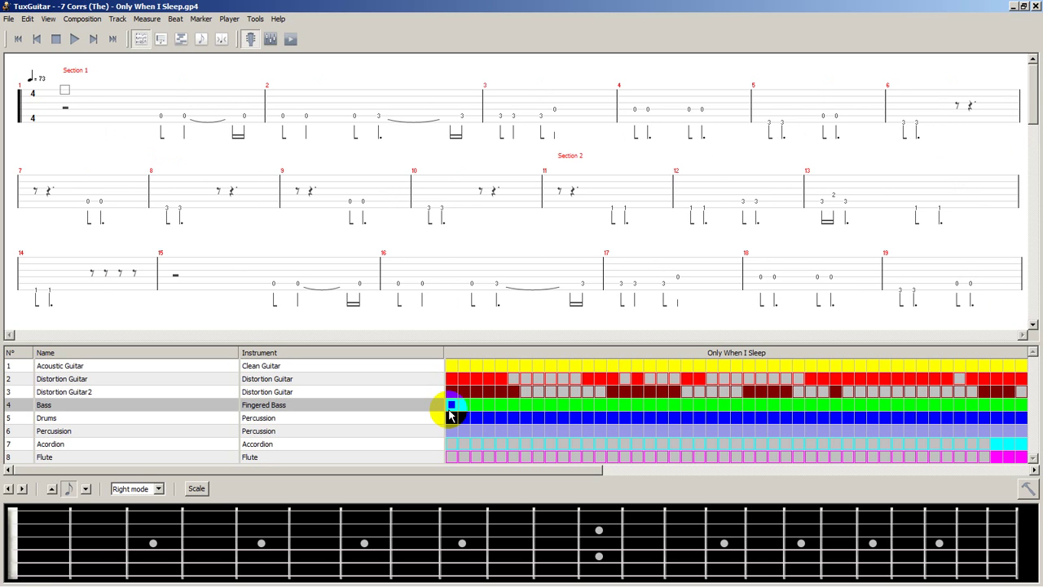
{"action": "left_click", "coordinate": [451, 366]}
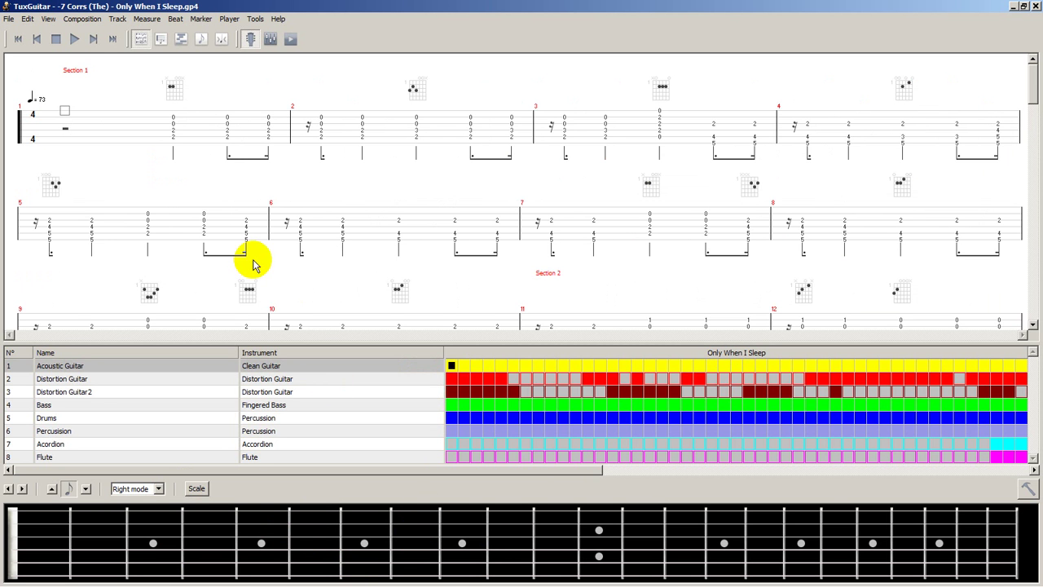
{"action": "left_click", "coordinate": [74, 40]}
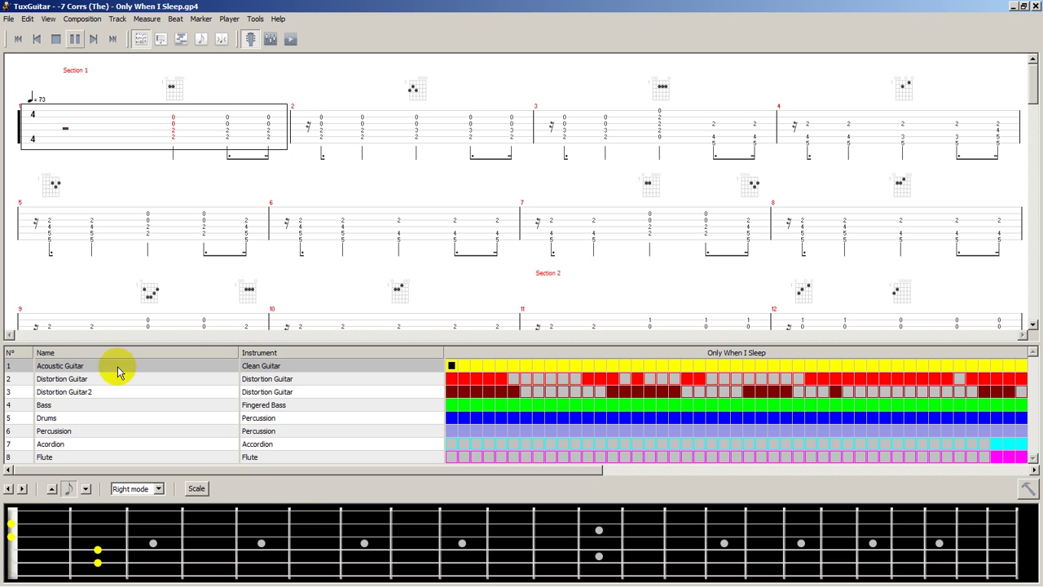
{"action": "left_click", "coordinate": [65, 530]}
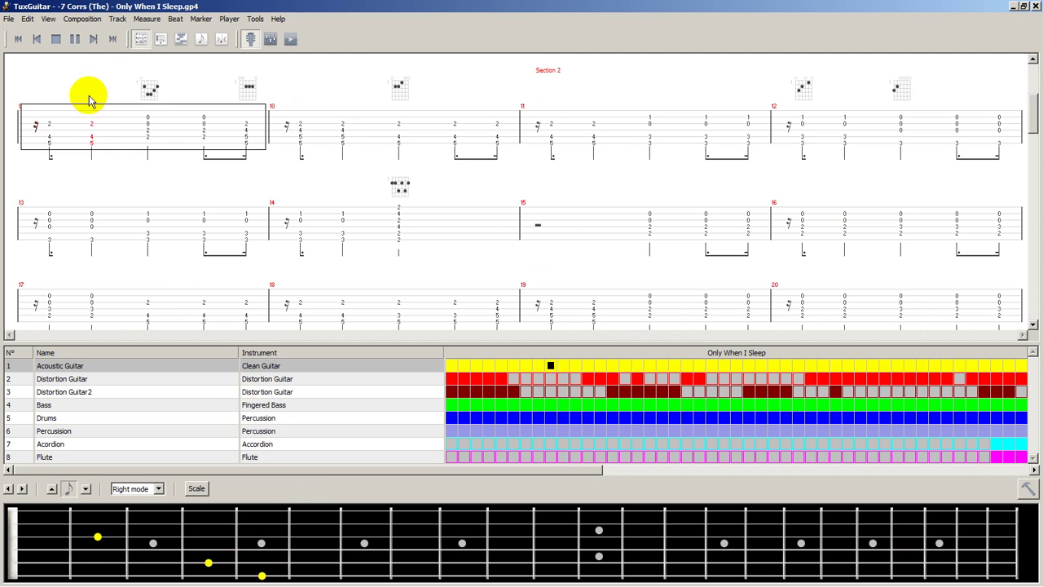
{"action": "left_click", "coordinate": [56, 39]}
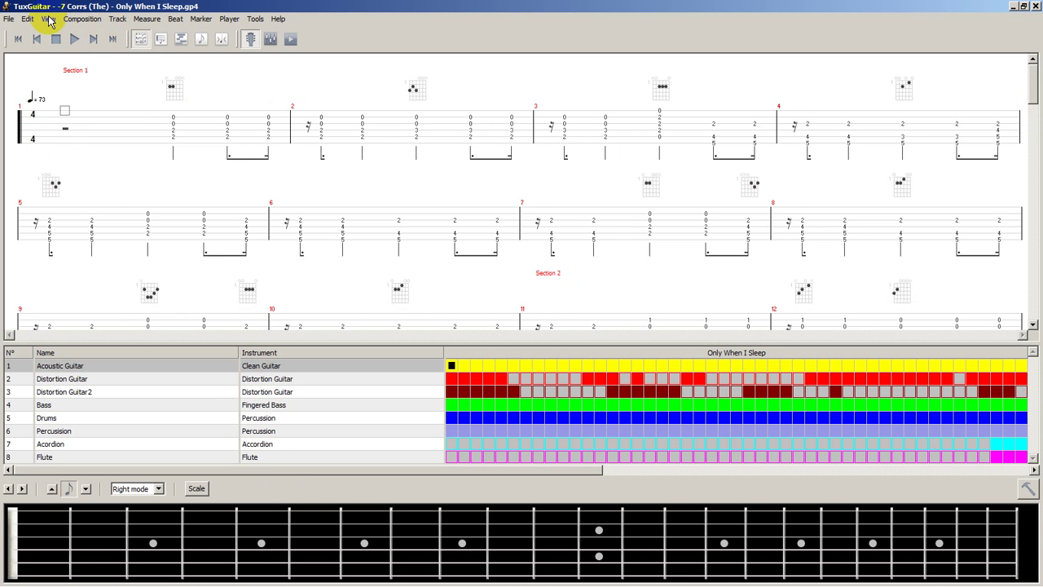
Check the song tempo in Composition > Tempo and cancel, leaving it at 73.
{"action": "left_click", "coordinate": [117, 22]}
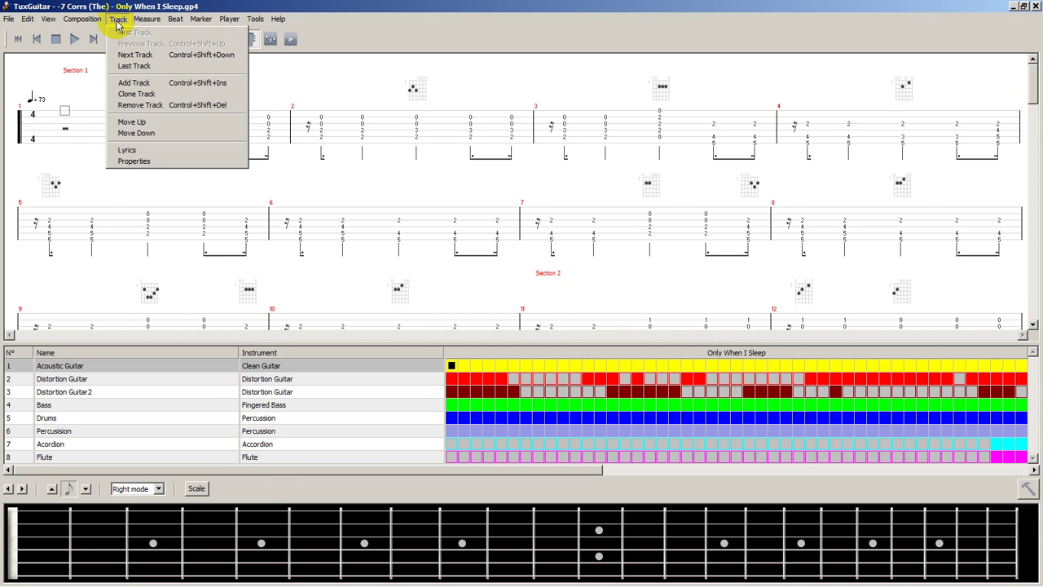
{"action": "mouse_move", "coordinate": [85, 20]}
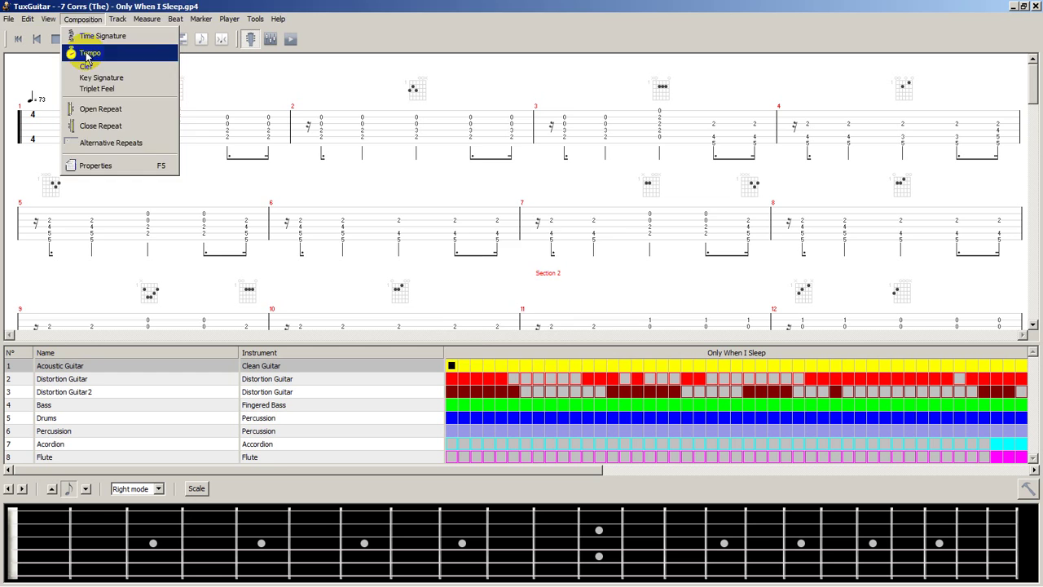
{"action": "left_click", "coordinate": [88, 55]}
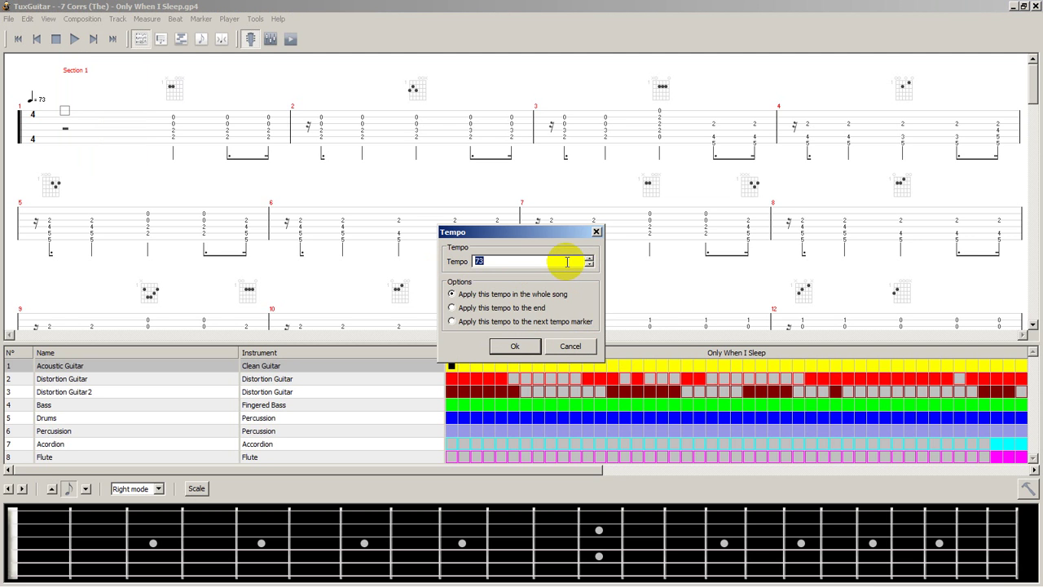
{"action": "left_click", "coordinate": [577, 347]}
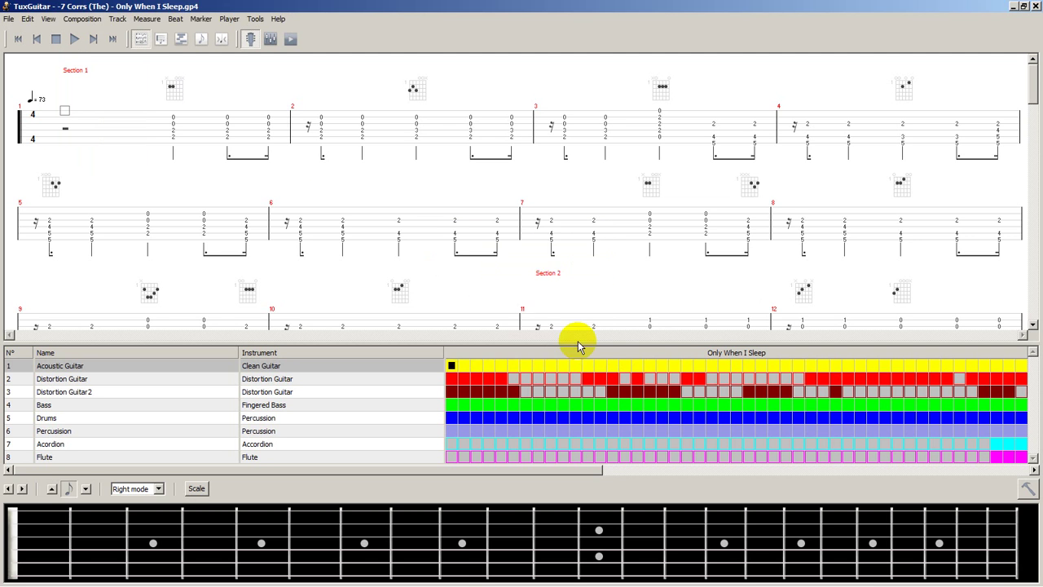
Open the Player window from the toolbar.
{"action": "left_click", "coordinate": [84, 20]}
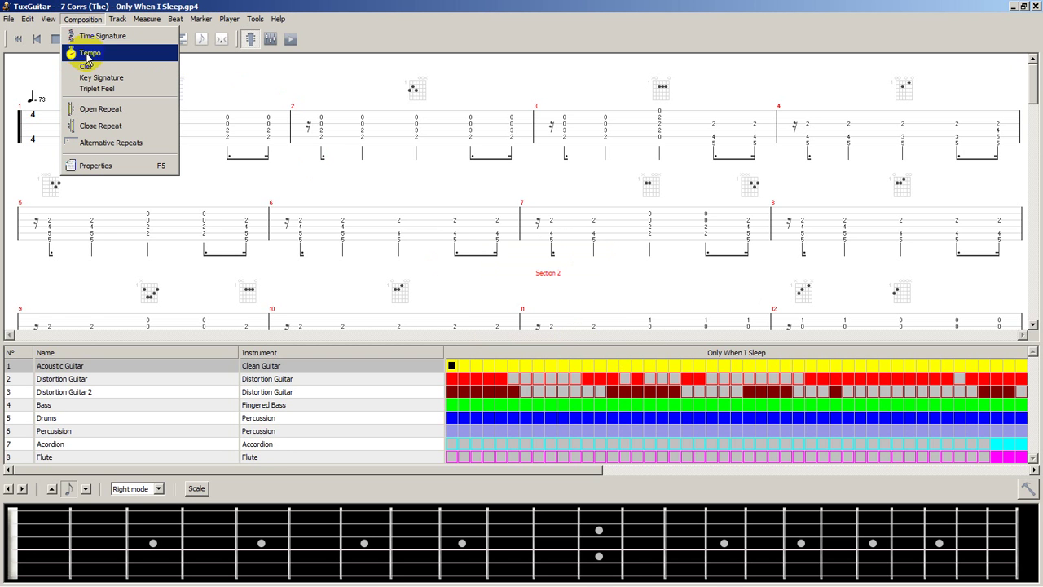
{"action": "mouse_move", "coordinate": [49, 25]}
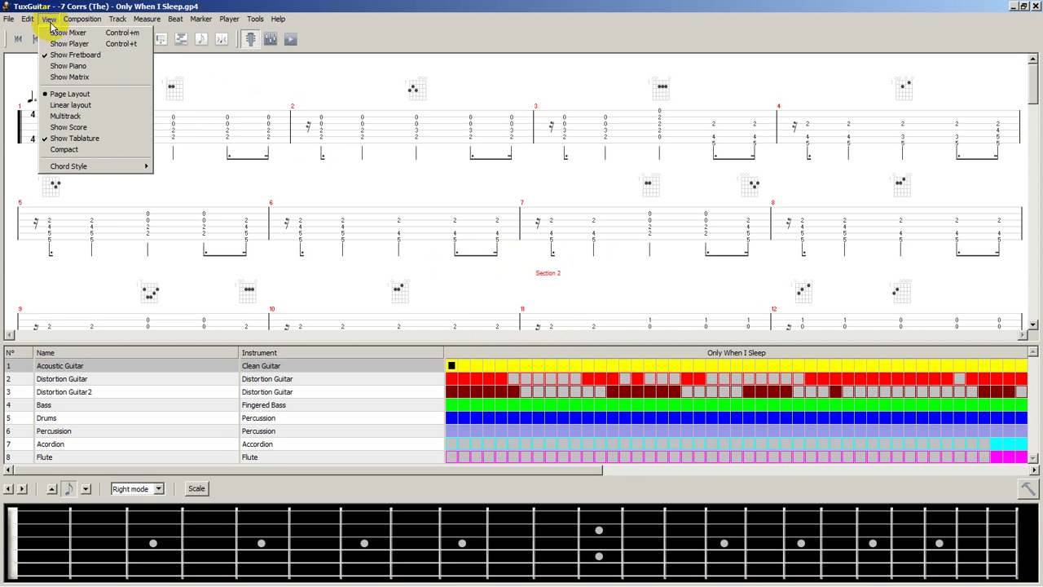
{"action": "mouse_move", "coordinate": [80, 22]}
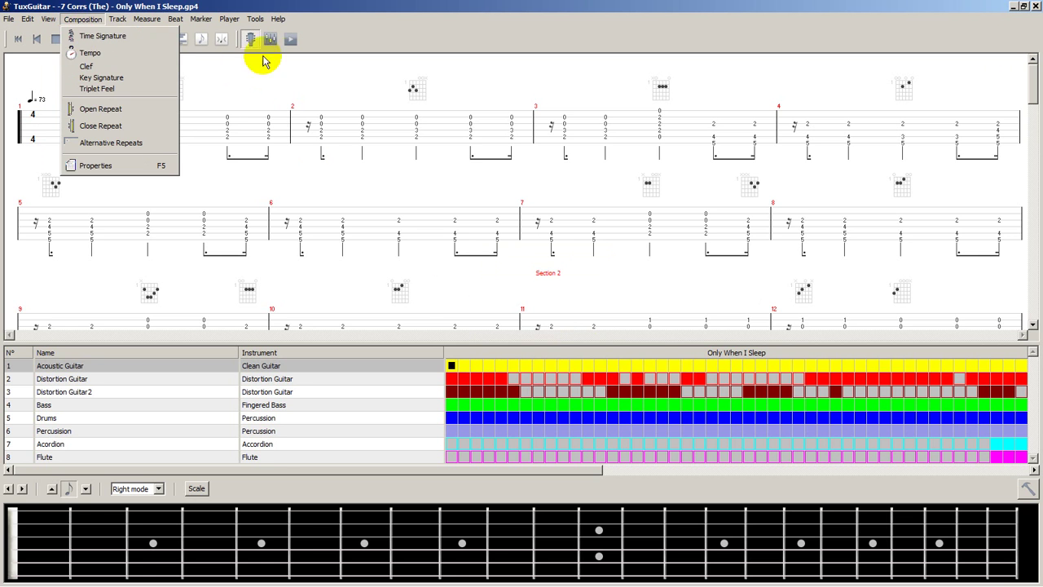
{"action": "left_click", "coordinate": [325, 40]}
{"action": "left_click", "coordinate": [294, 39]}
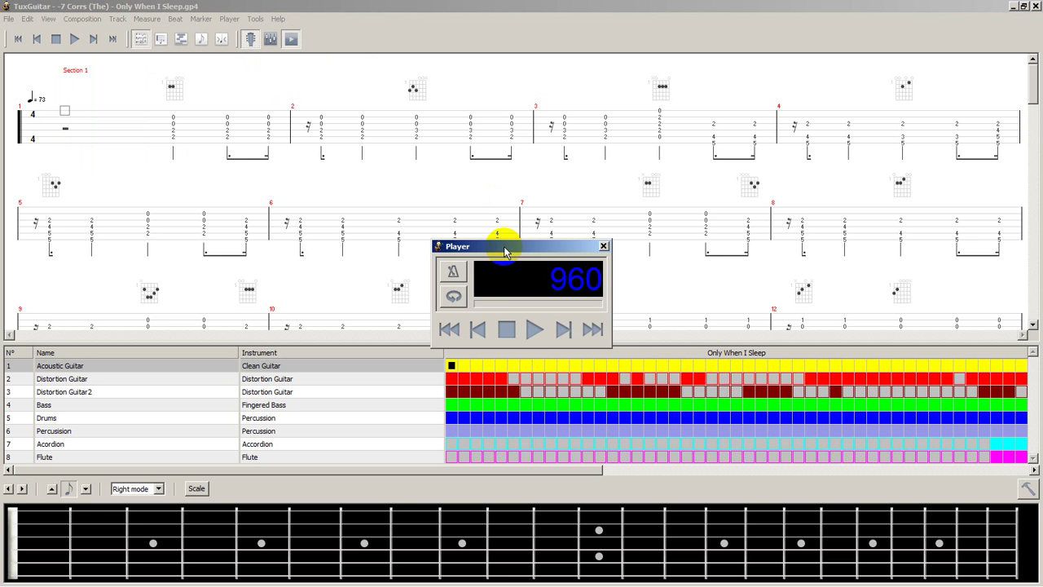
Turn on the metronome and set Play Mode's tempo percentage to 75%.
{"action": "left_click", "coordinate": [453, 273]}
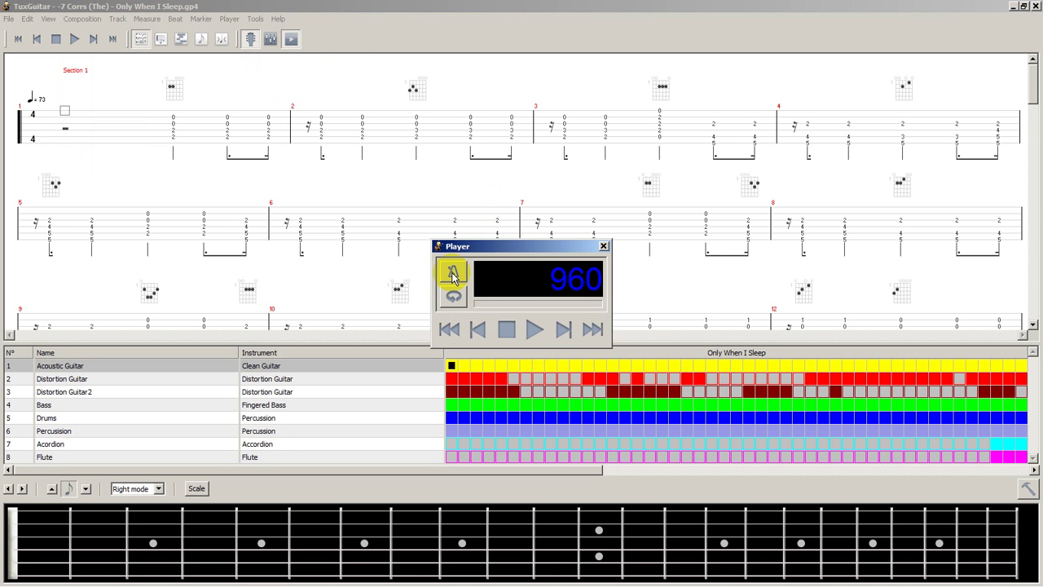
{"action": "left_click", "coordinate": [456, 298]}
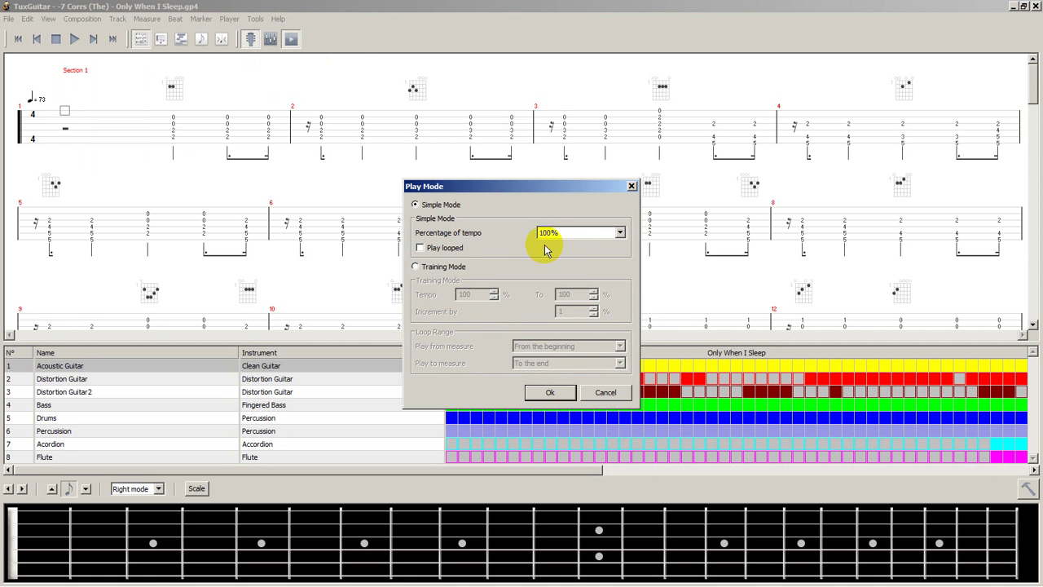
{"action": "left_click", "coordinate": [620, 233]}
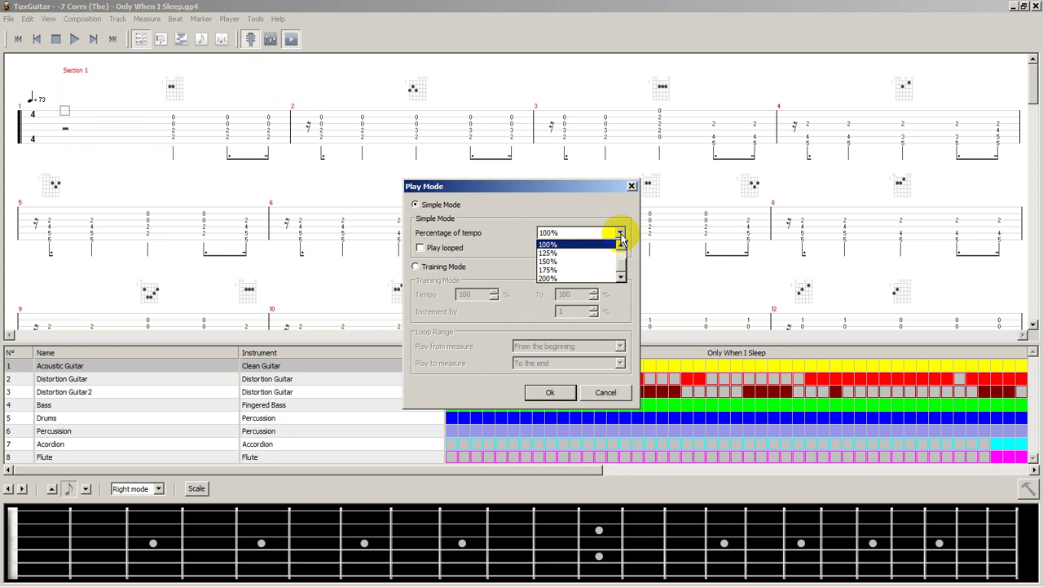
{"action": "left_click", "coordinate": [622, 245]}
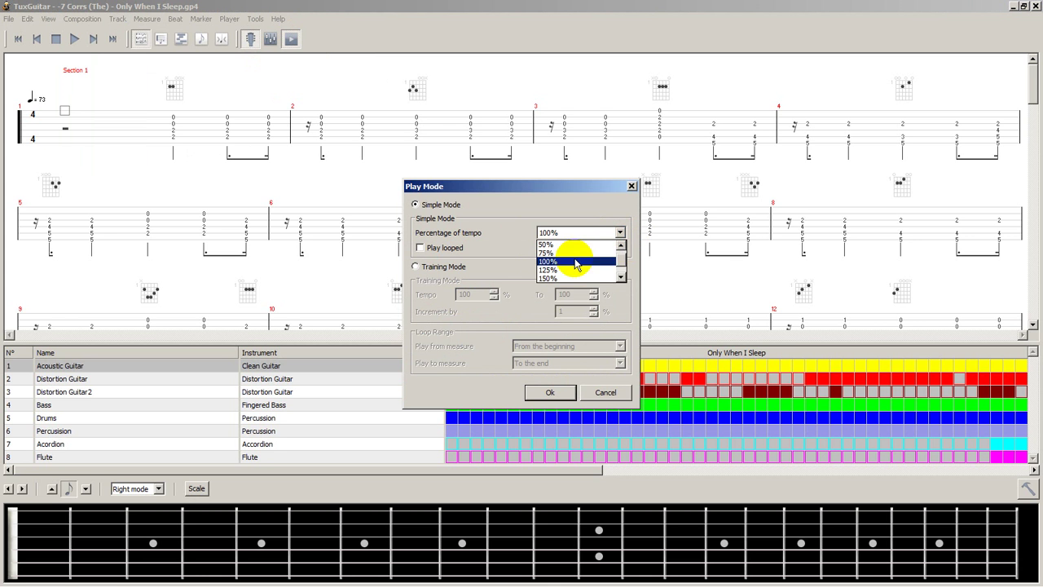
{"action": "key", "text": "Up"}
{"action": "key", "text": "Return"}
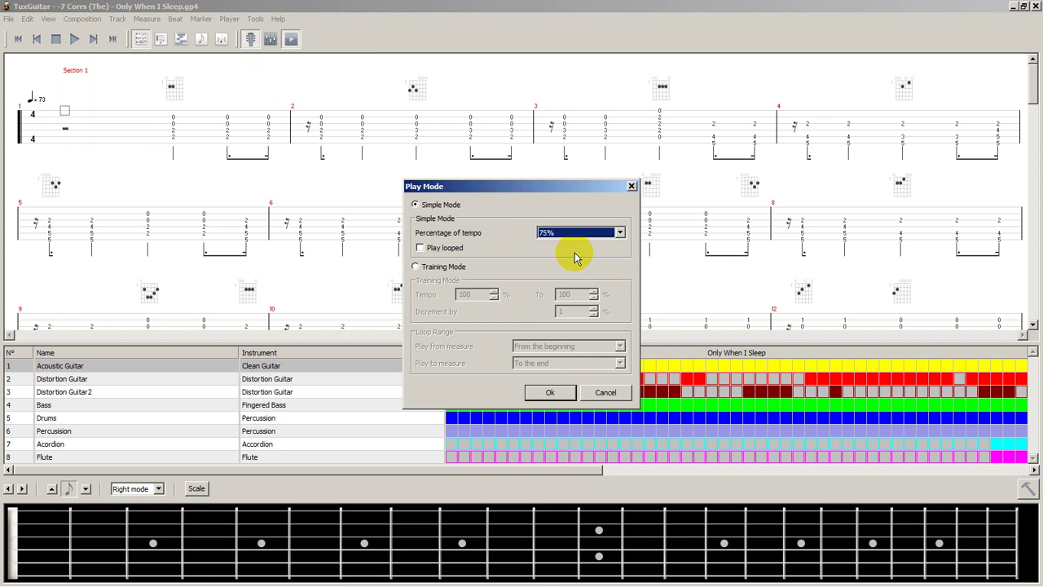
Enable looped playback from measure #1 to measure #9 and apply the settings.
{"action": "left_click", "coordinate": [420, 248]}
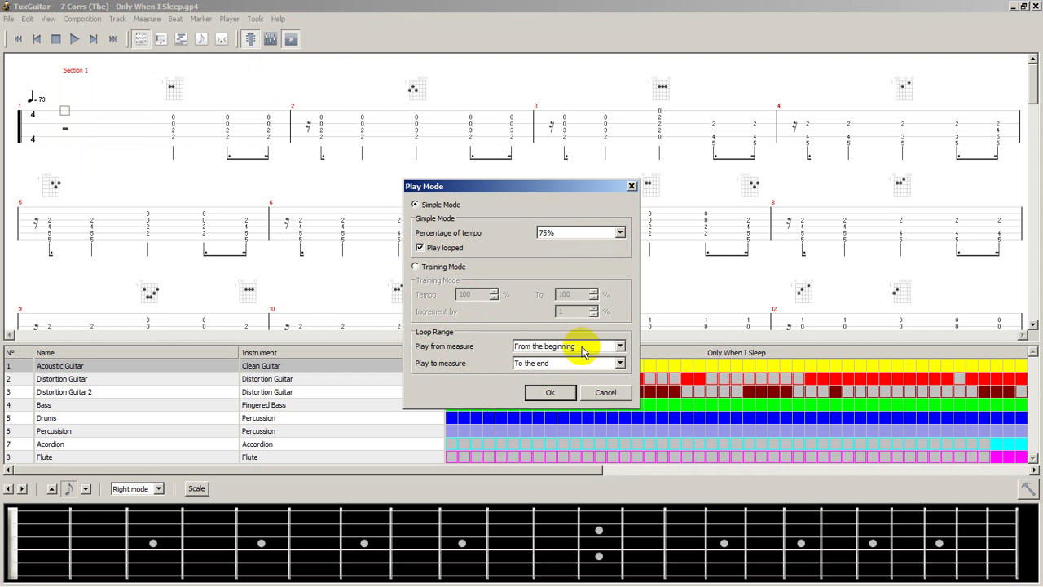
{"action": "left_click", "coordinate": [620, 350]}
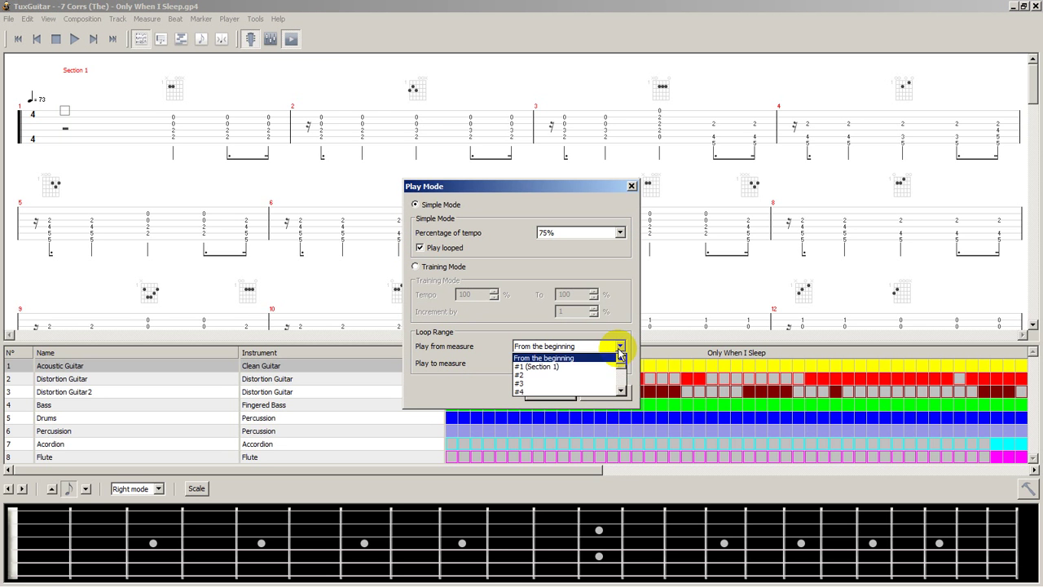
{"action": "left_click", "coordinate": [561, 367]}
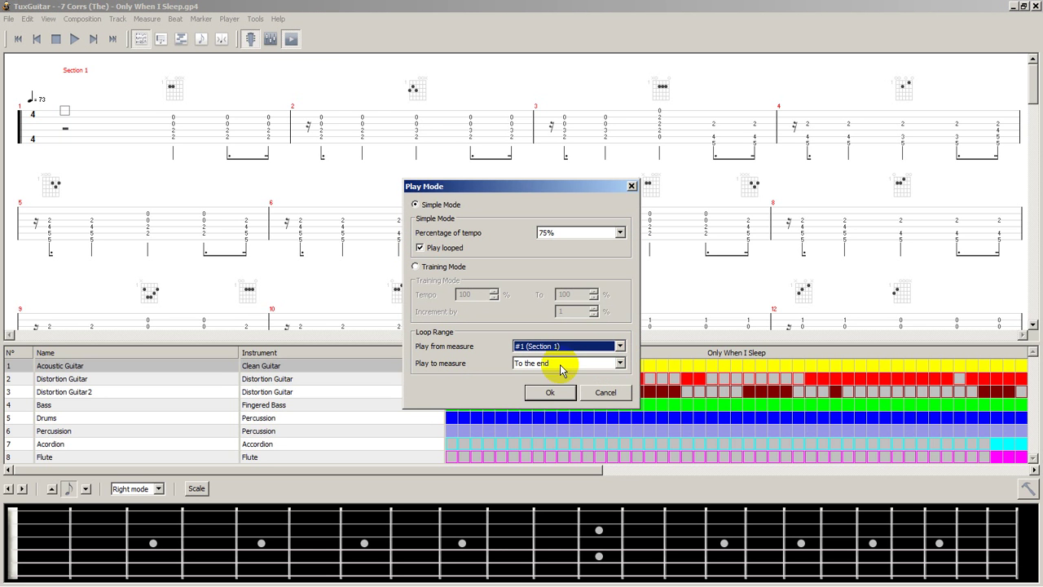
{"action": "left_click", "coordinate": [621, 362]}
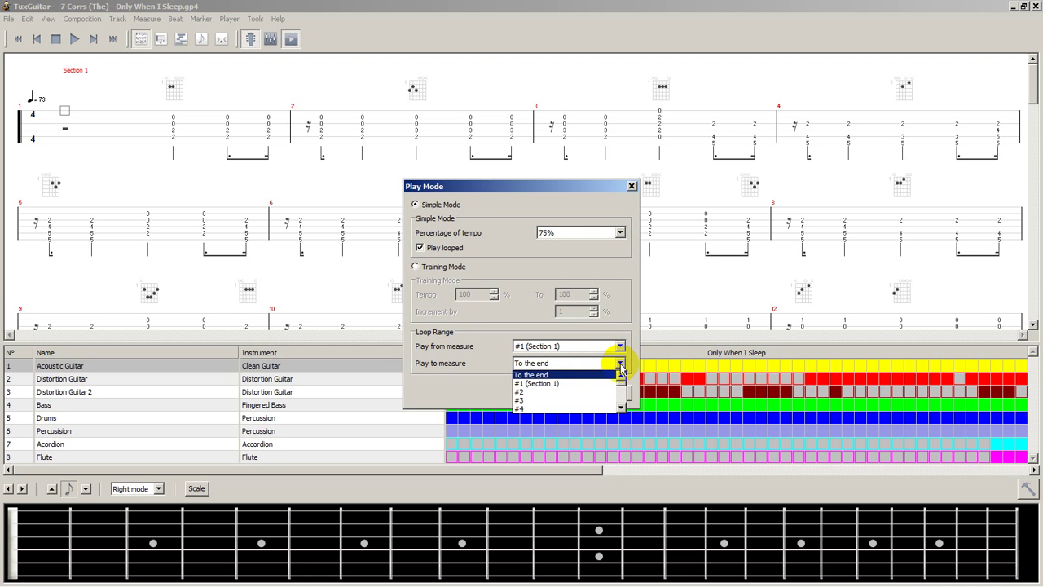
{"action": "left_click", "coordinate": [621, 408]}
{"action": "left_click", "coordinate": [621, 408]}
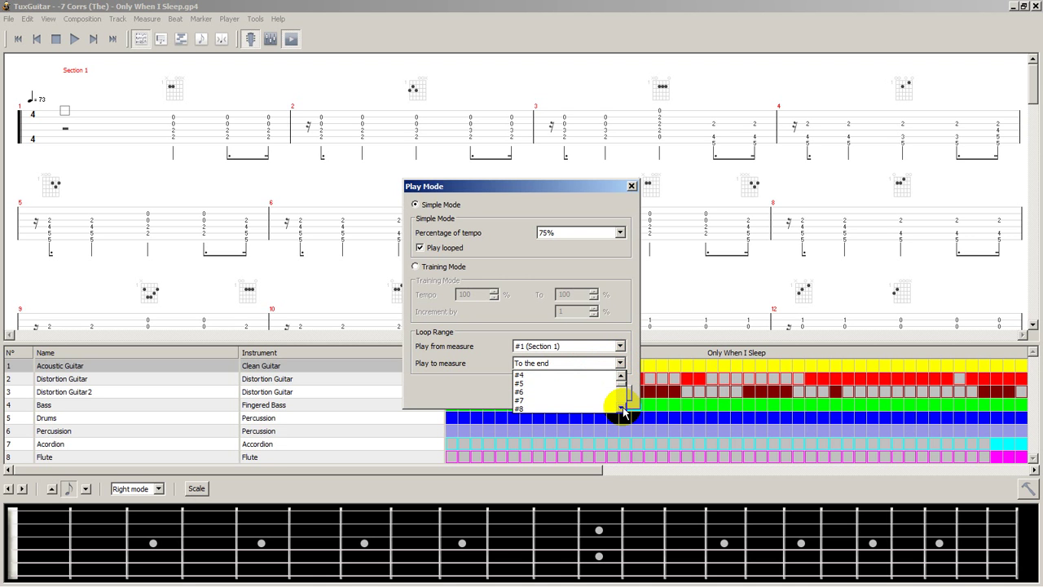
{"action": "left_click", "coordinate": [552, 407]}
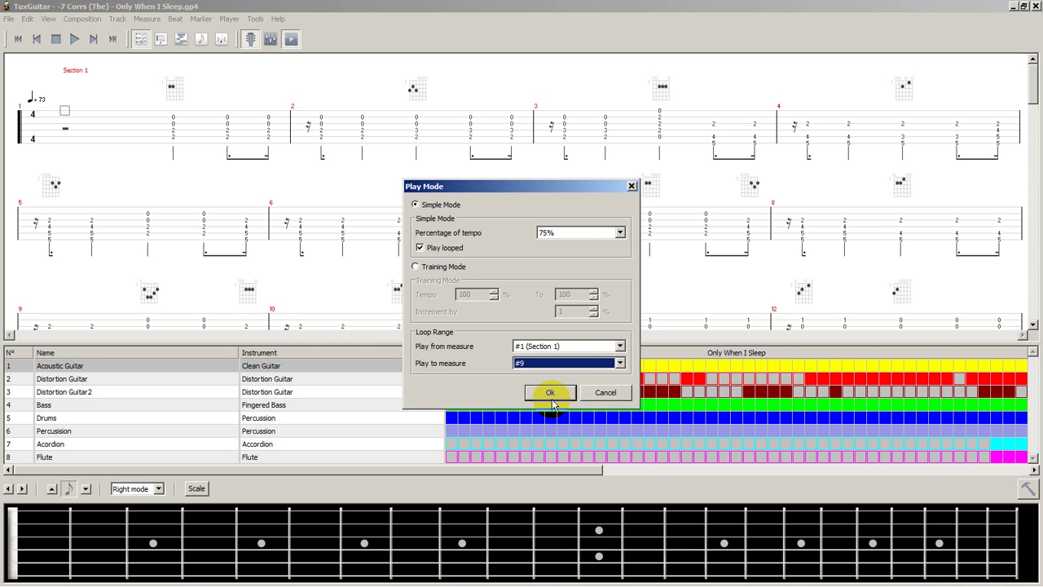
{"action": "left_click", "coordinate": [559, 395]}
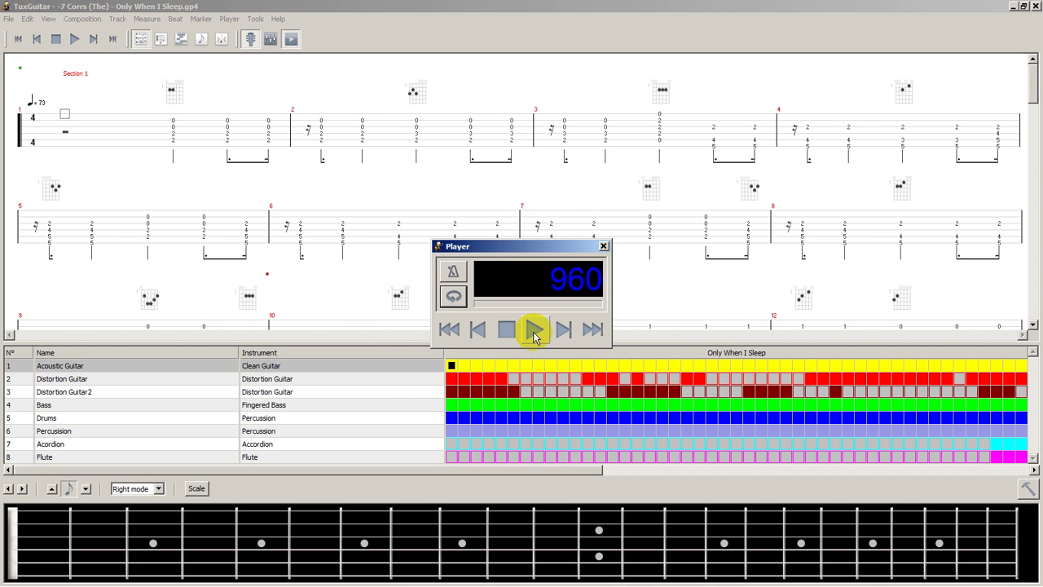
Play the measures 1–9 loop, stop it, and close the Player window.
{"action": "left_click", "coordinate": [534, 330]}
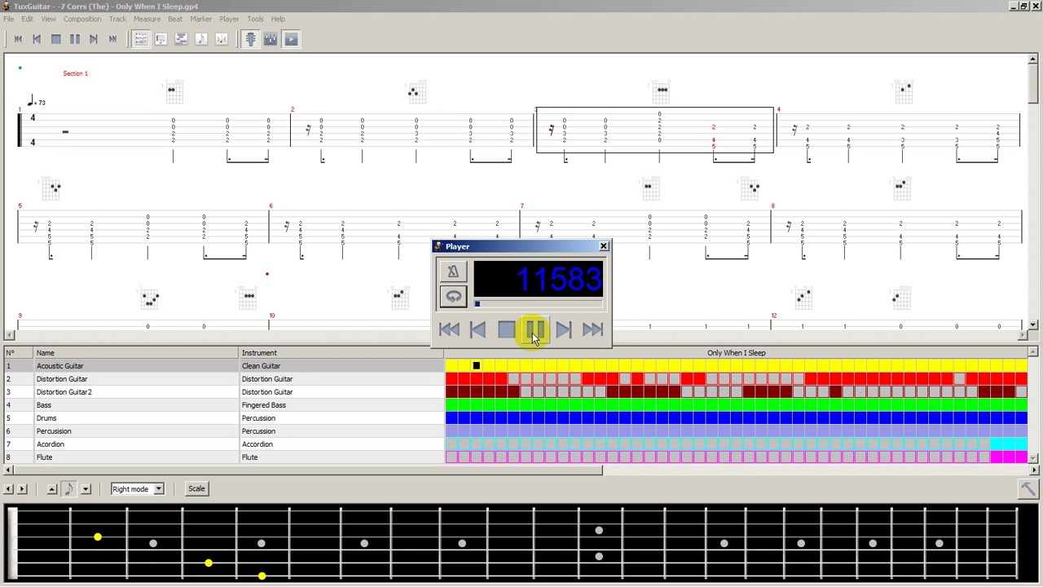
{"action": "left_click", "coordinate": [532, 330]}
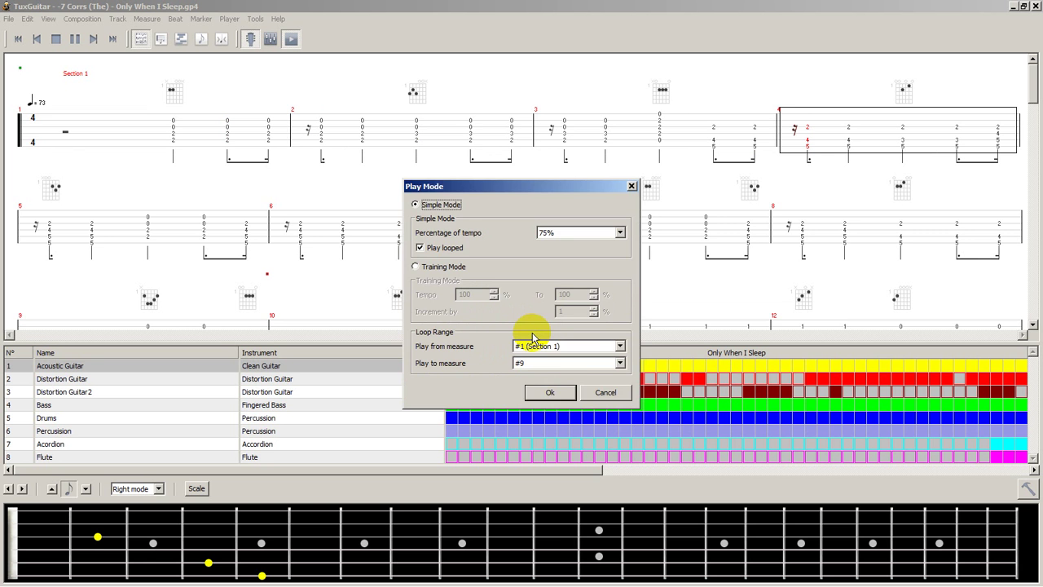
{"action": "left_click", "coordinate": [551, 392]}
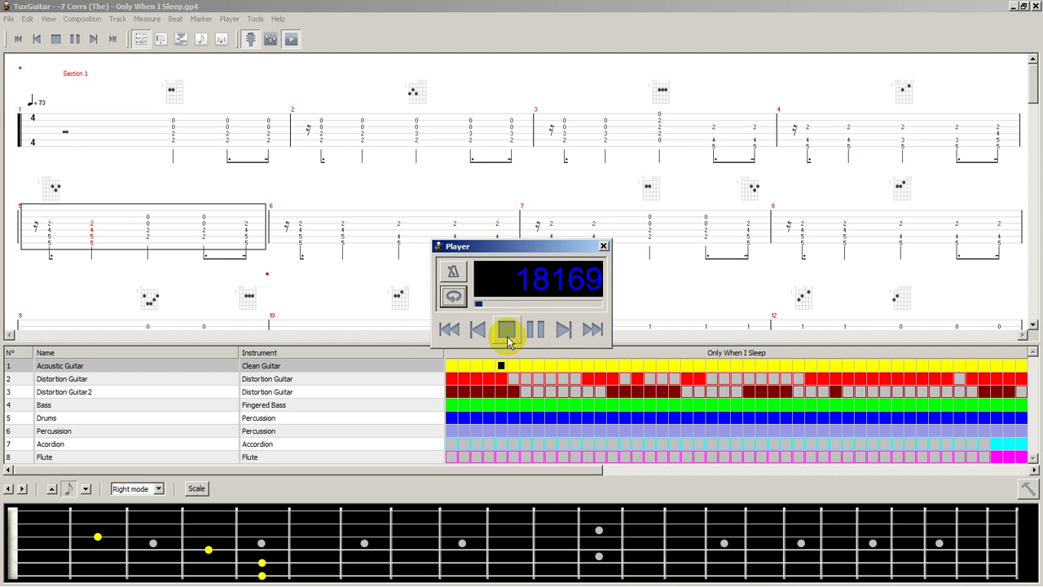
{"action": "left_click", "coordinate": [507, 334]}
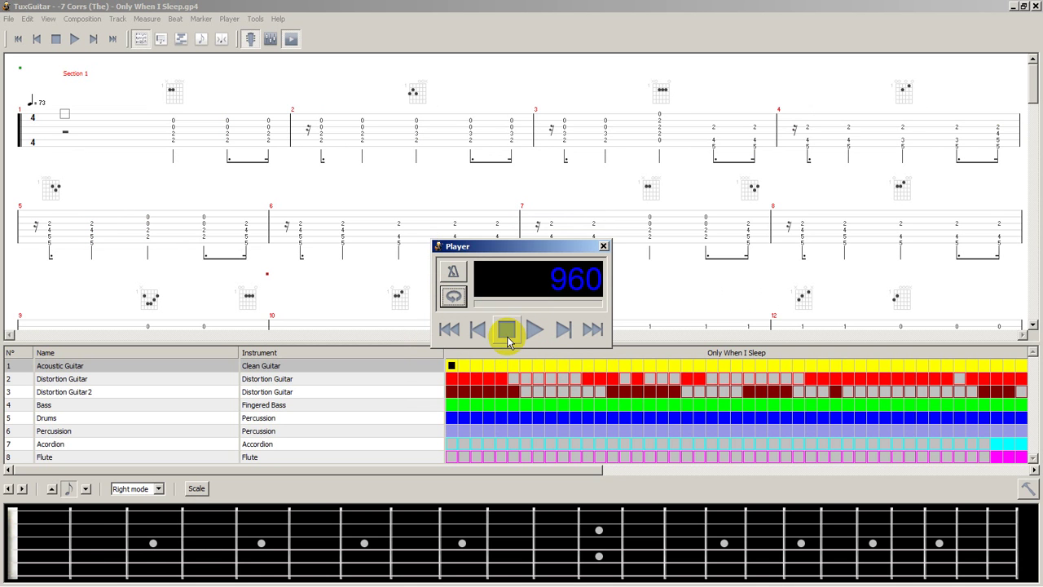
{"action": "left_click", "coordinate": [461, 299]}
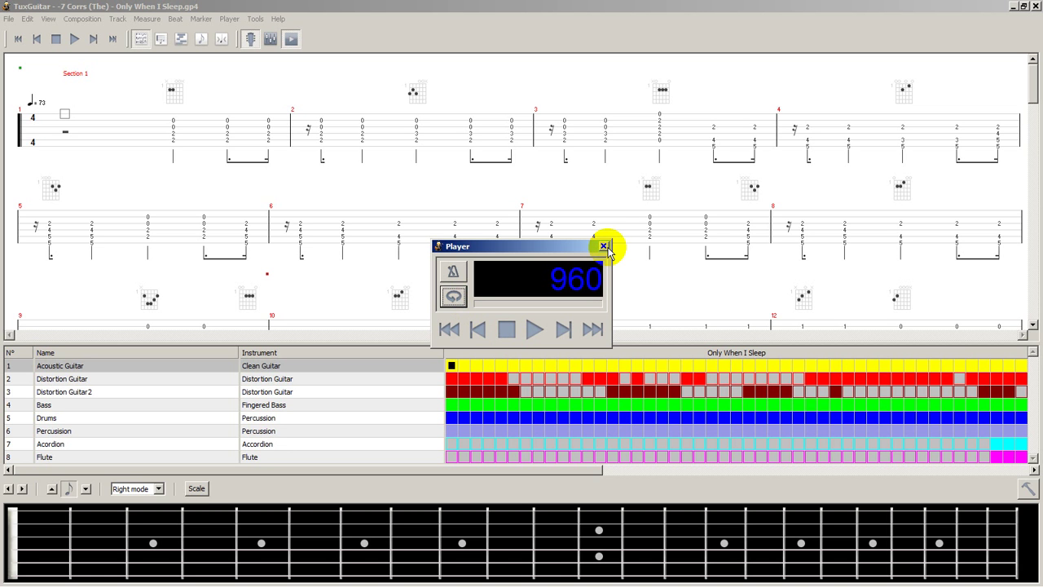
{"action": "left_click", "coordinate": [603, 247]}
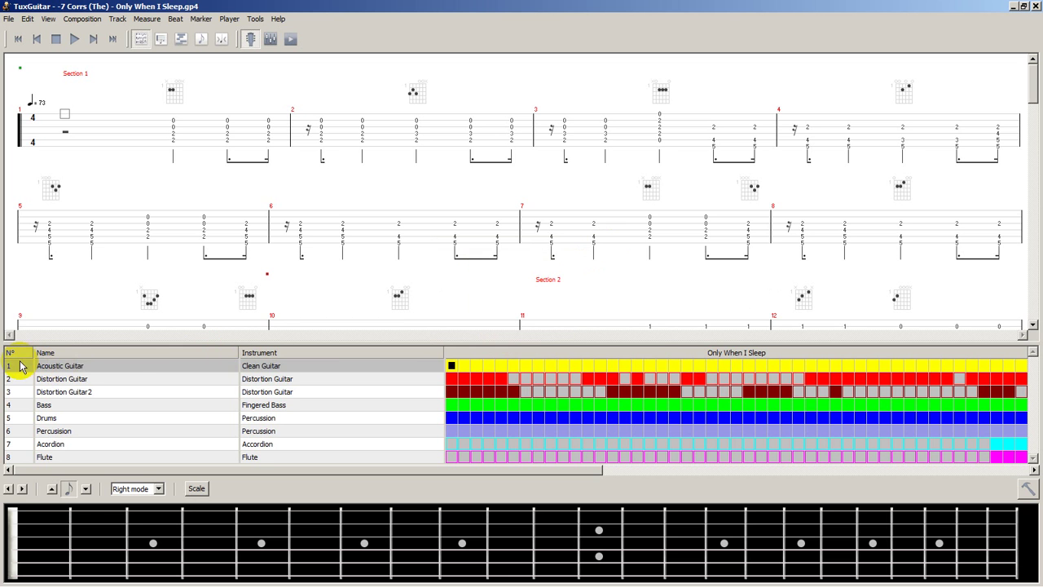
Open the Acoustic Guitar track's Properties and browse the instruments, keeping Clean Guitar.
{"action": "double_click", "coordinate": [149, 366]}
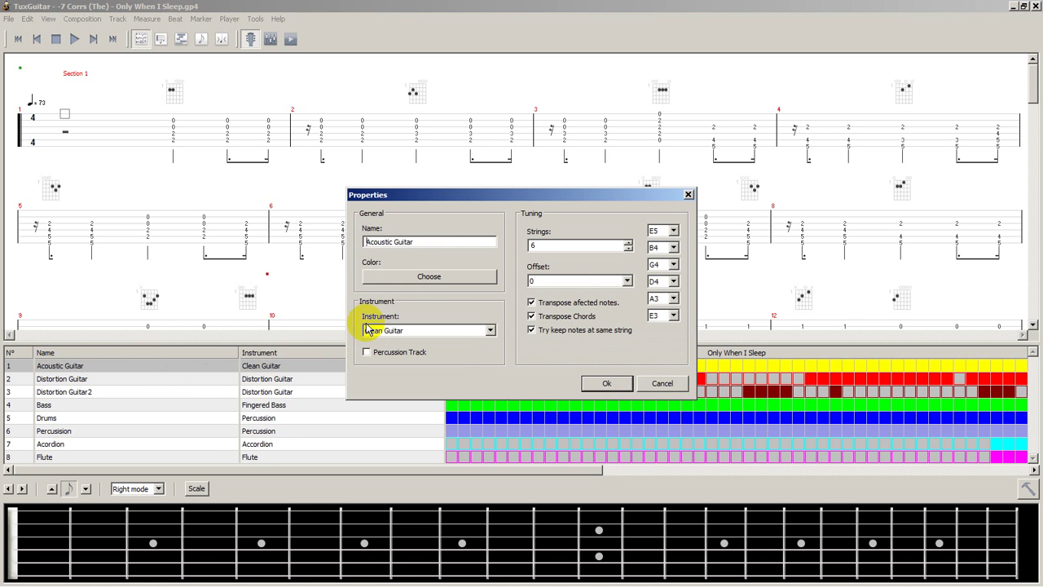
{"action": "left_click", "coordinate": [490, 330]}
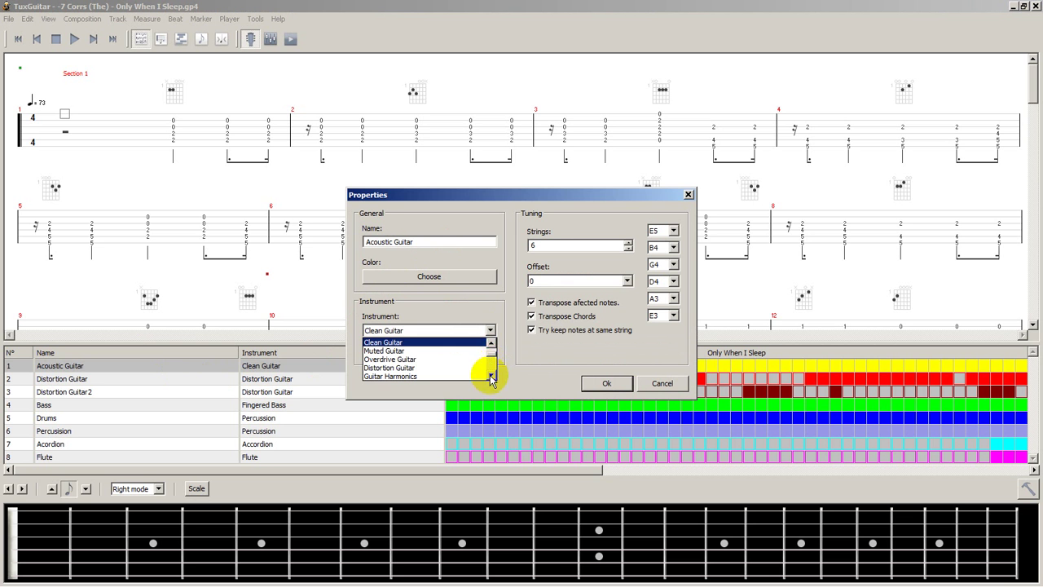
{"action": "left_click_drag", "start_coordinate": [492, 356], "coordinate": [492, 356]}
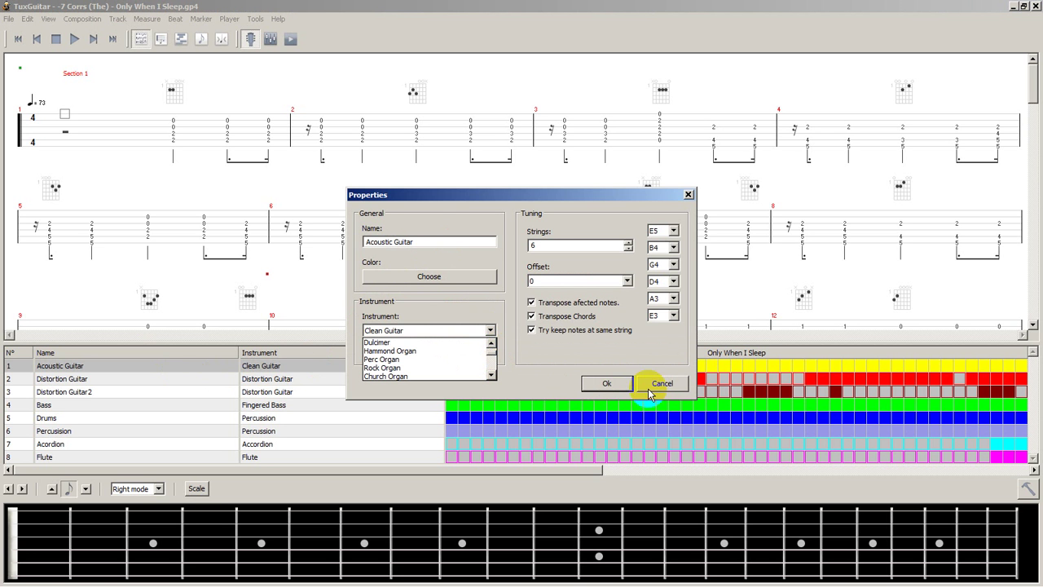